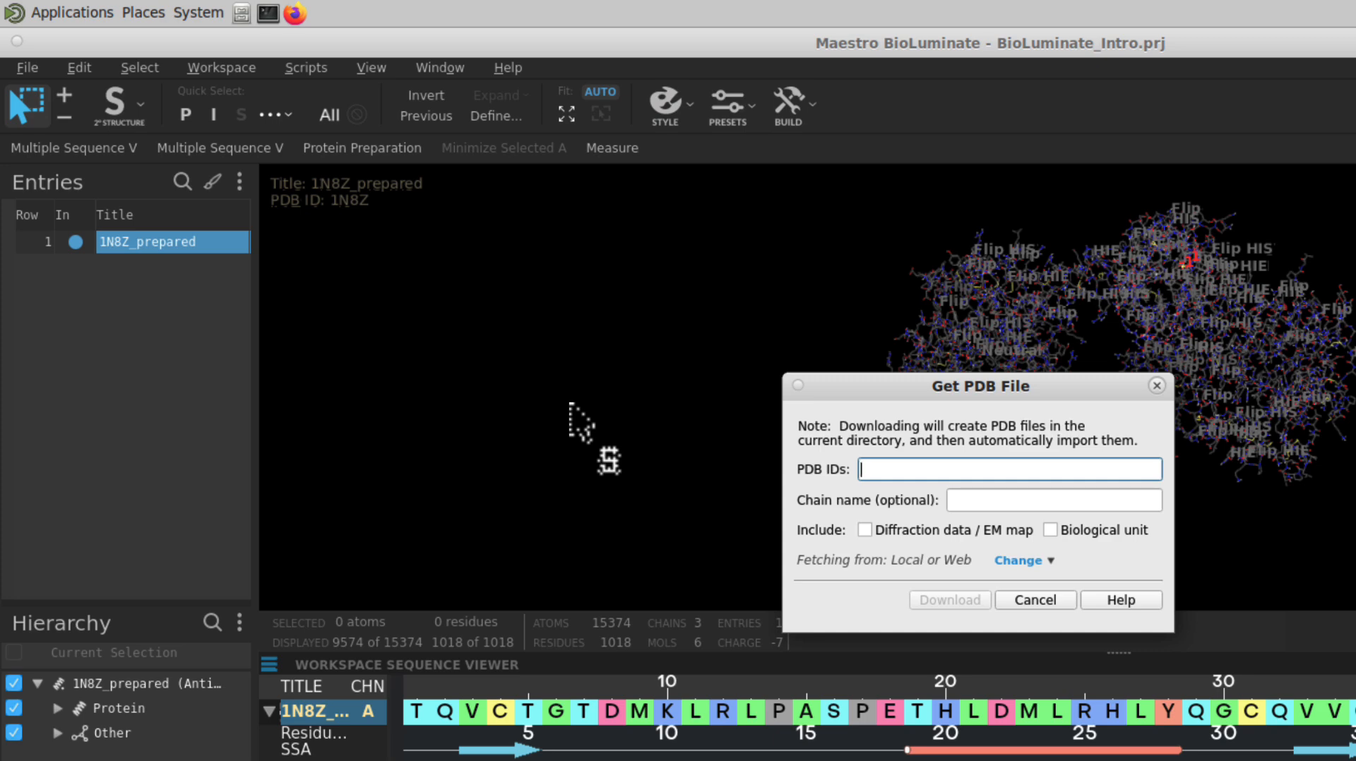
Download the PDB structure 5O4G into the project
text(504)
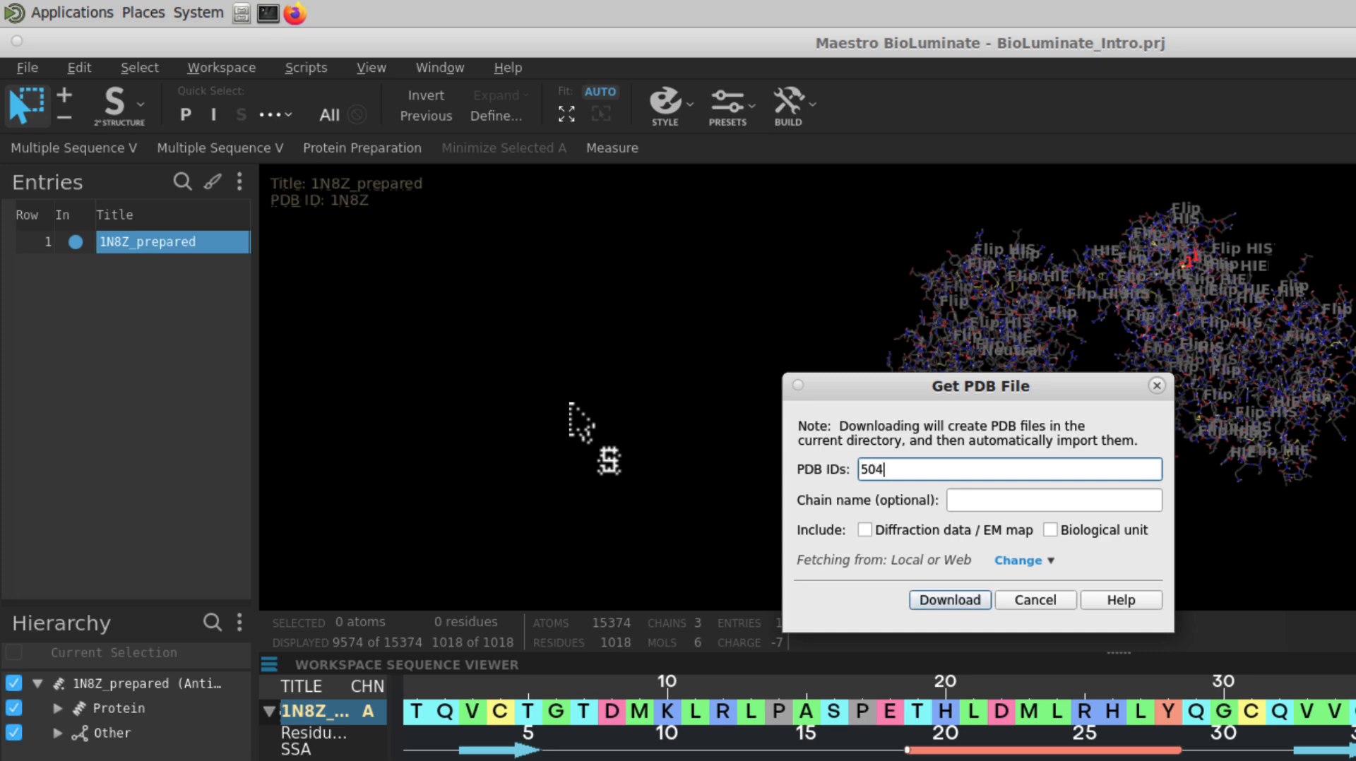
text(G)
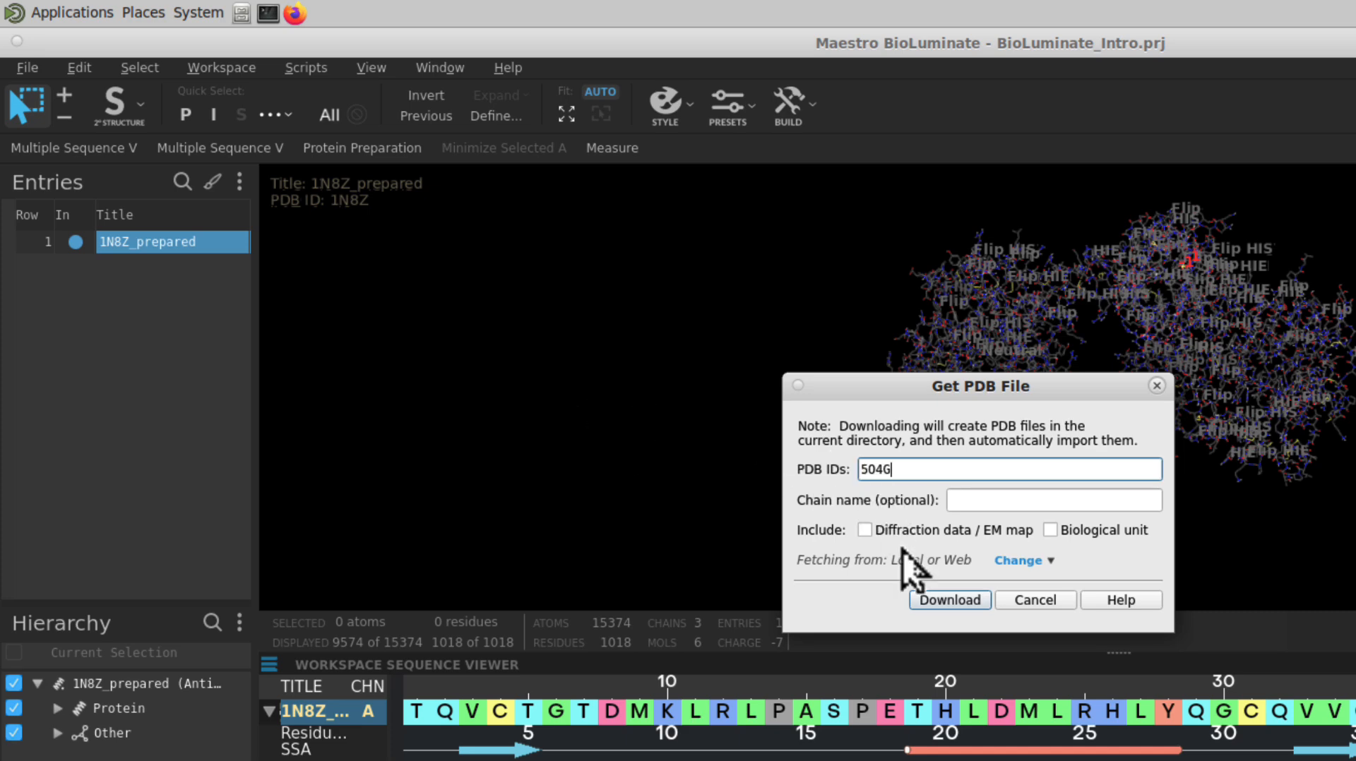
click(952, 602)
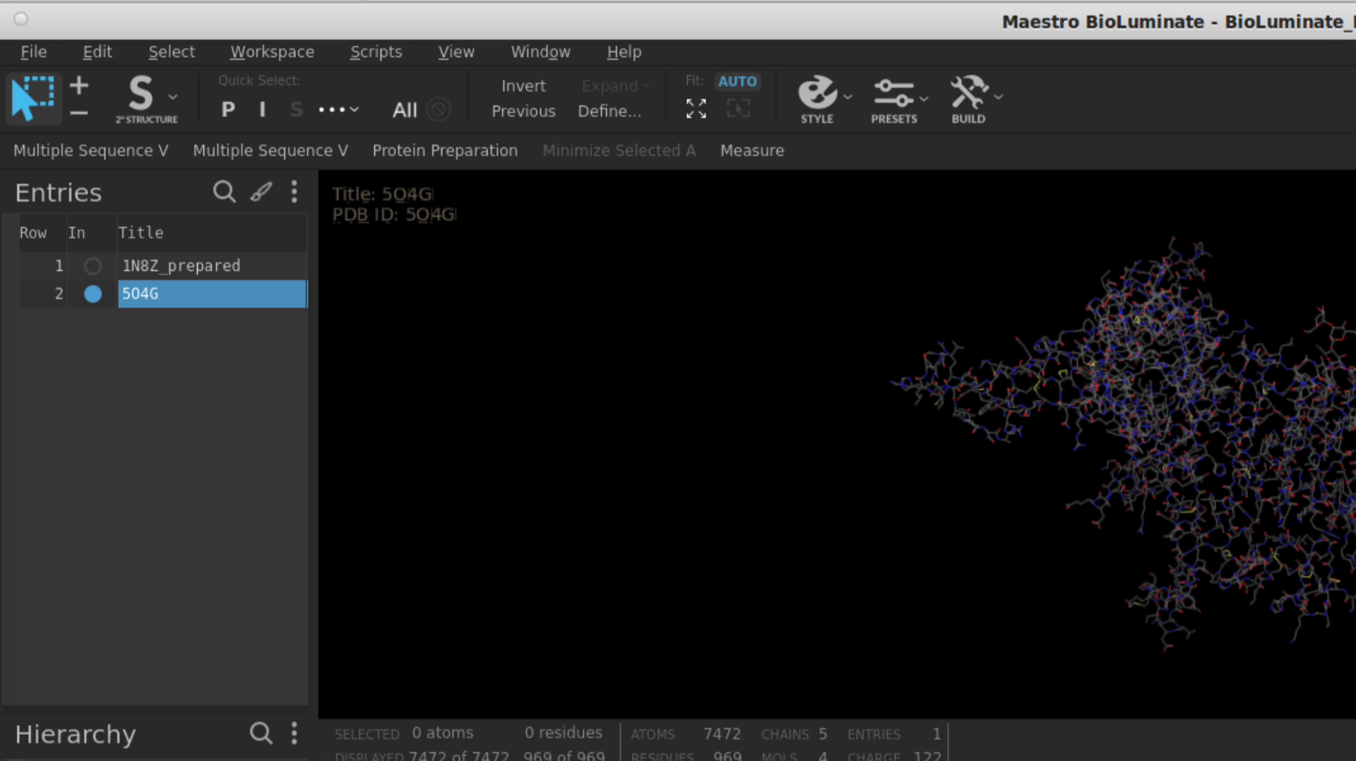
Switch the workspace between the 1N8Z_prepared and 5O4G entries, ending with 1N8Z_prepared displayed and 5O4G selected
click(92, 265)
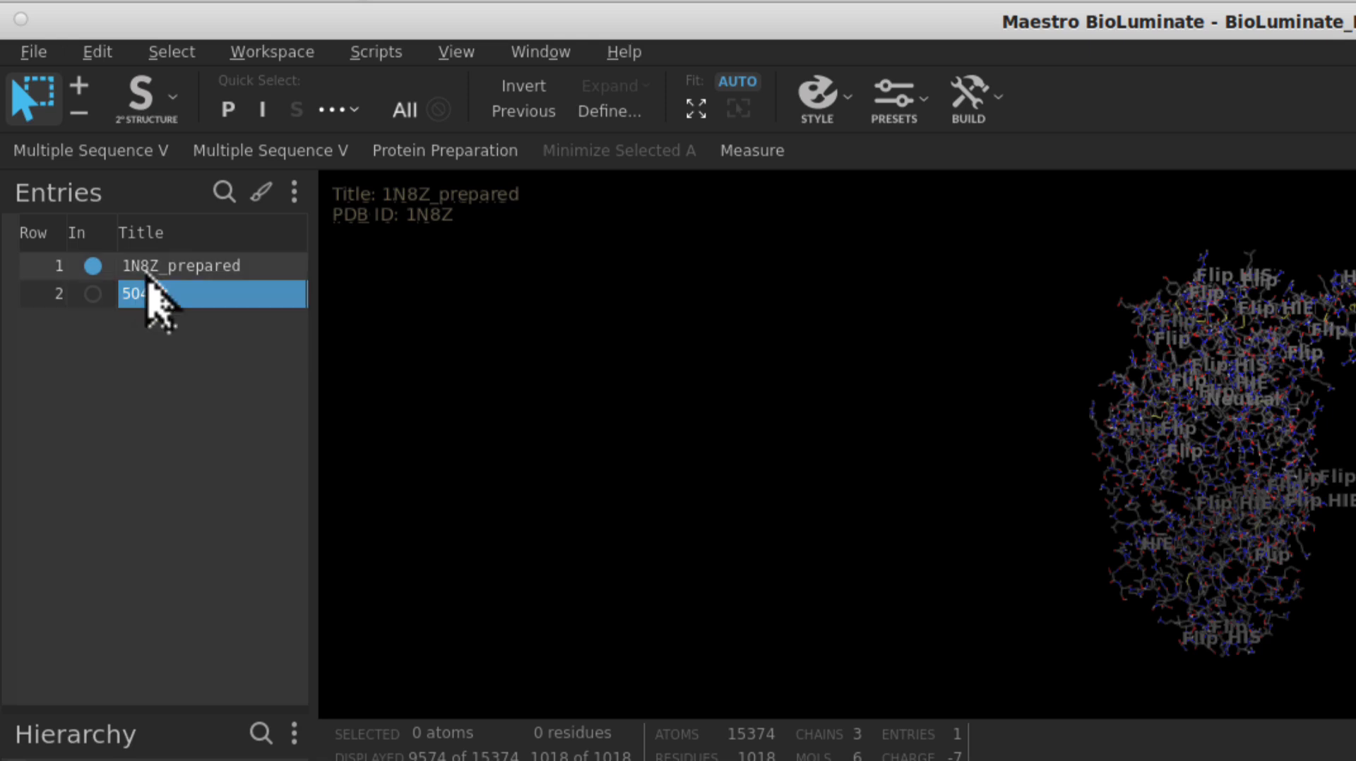
shift+click(147, 277)
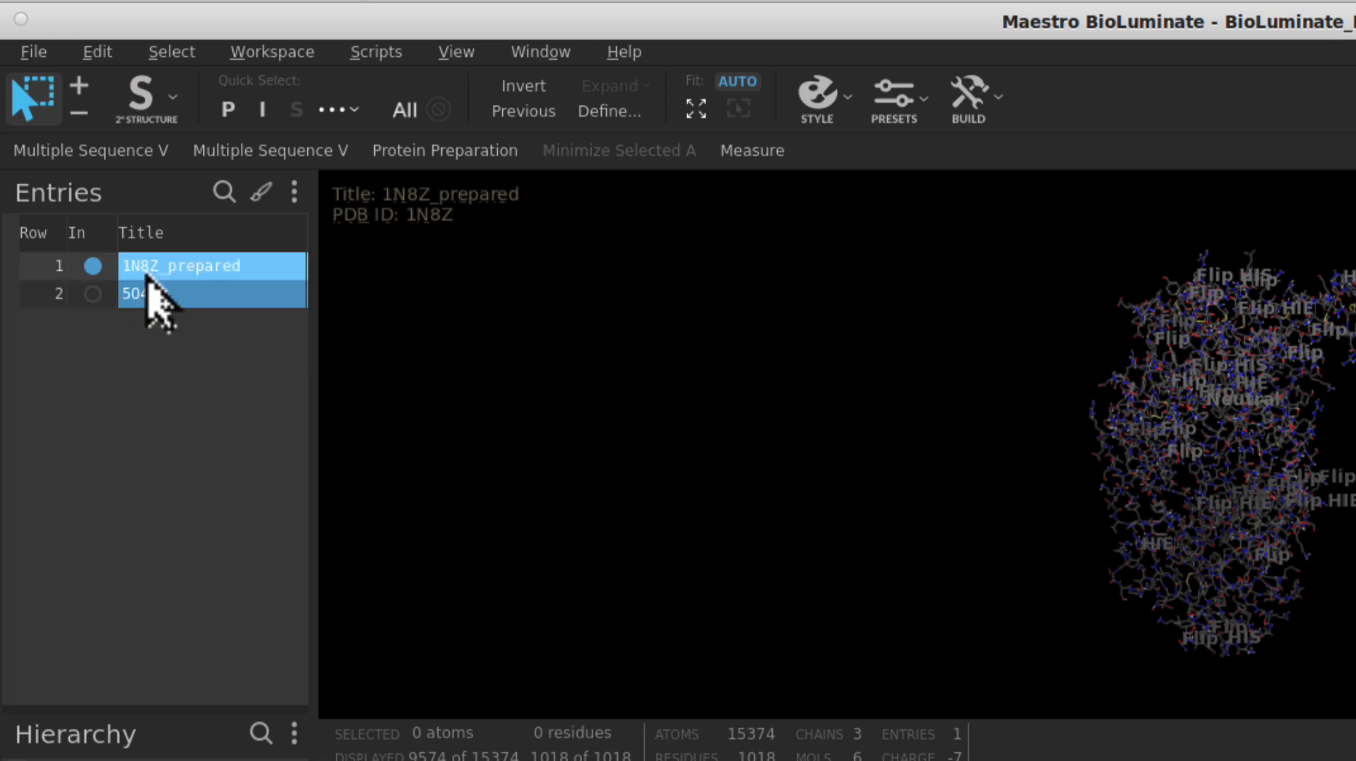
click(91, 294)
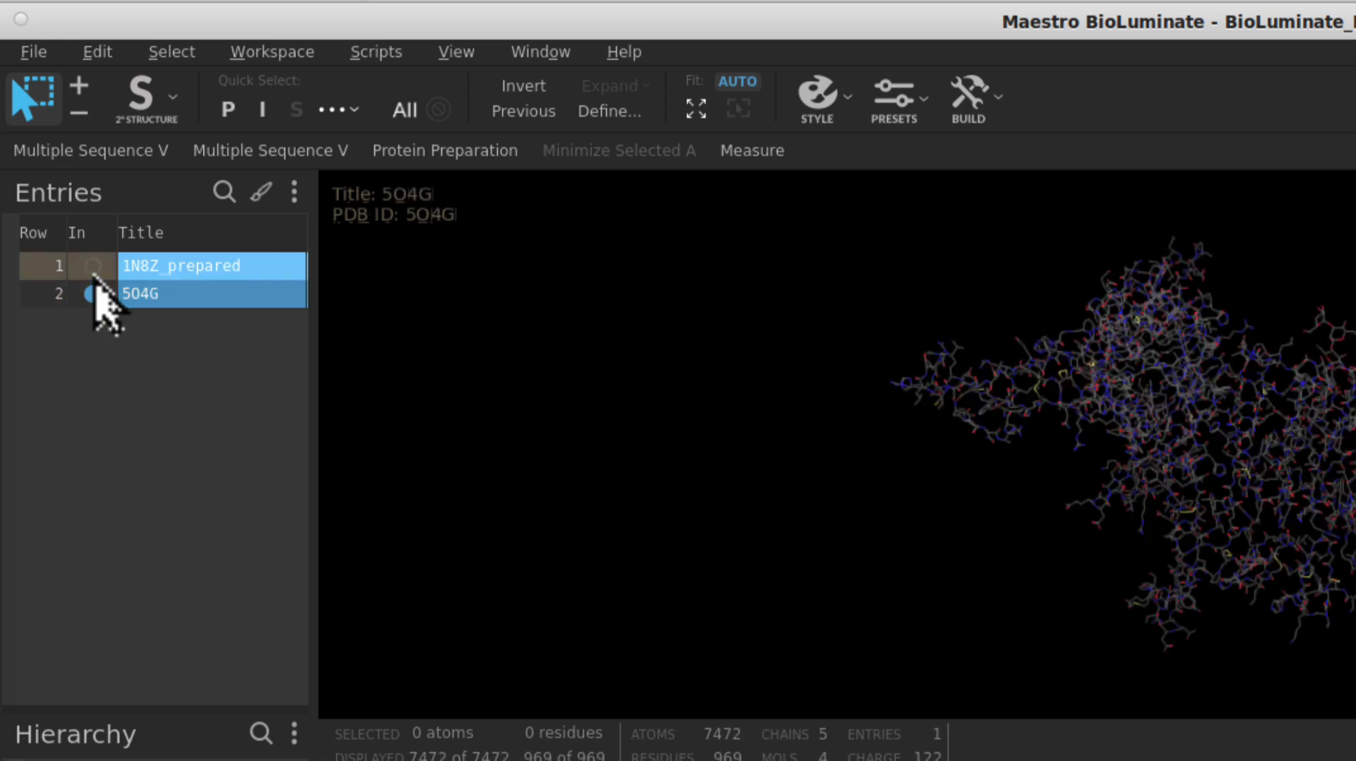
click(93, 267)
click(142, 275)
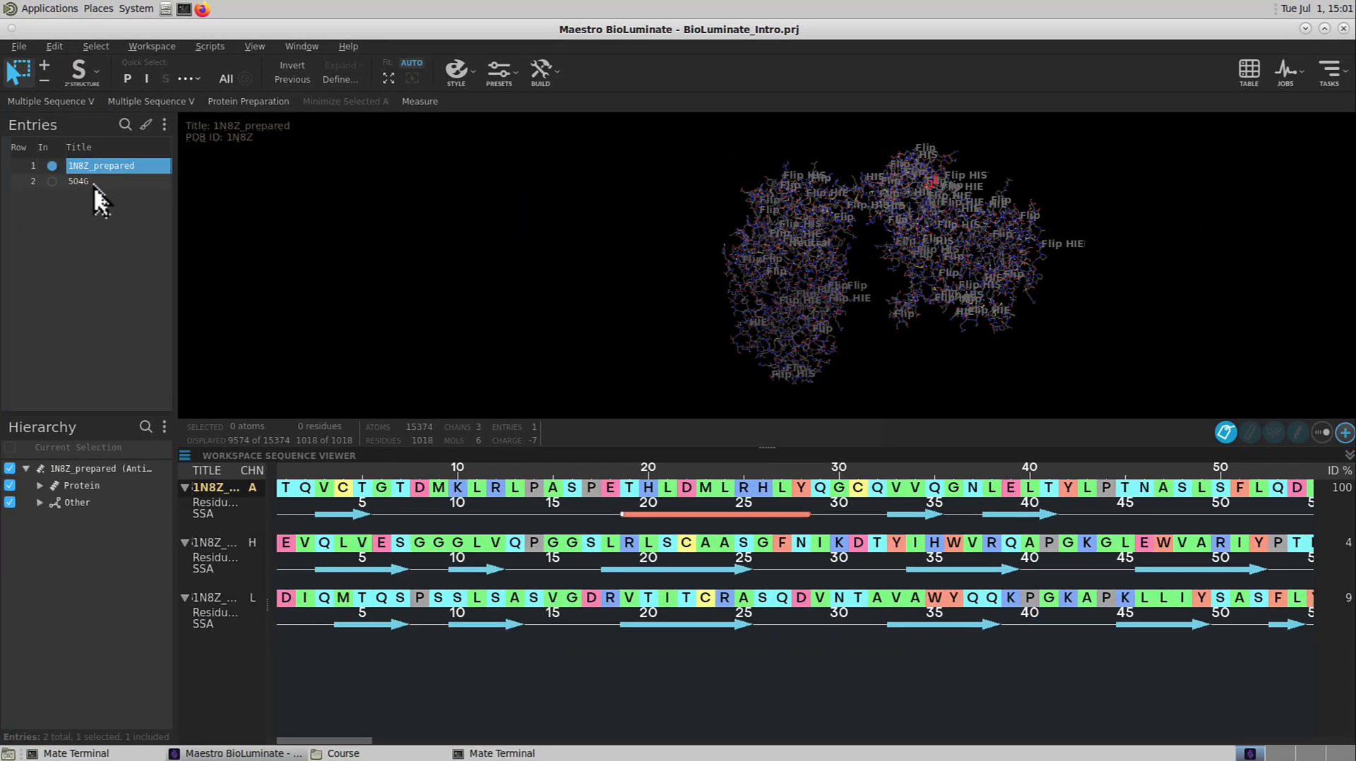
click(167, 300)
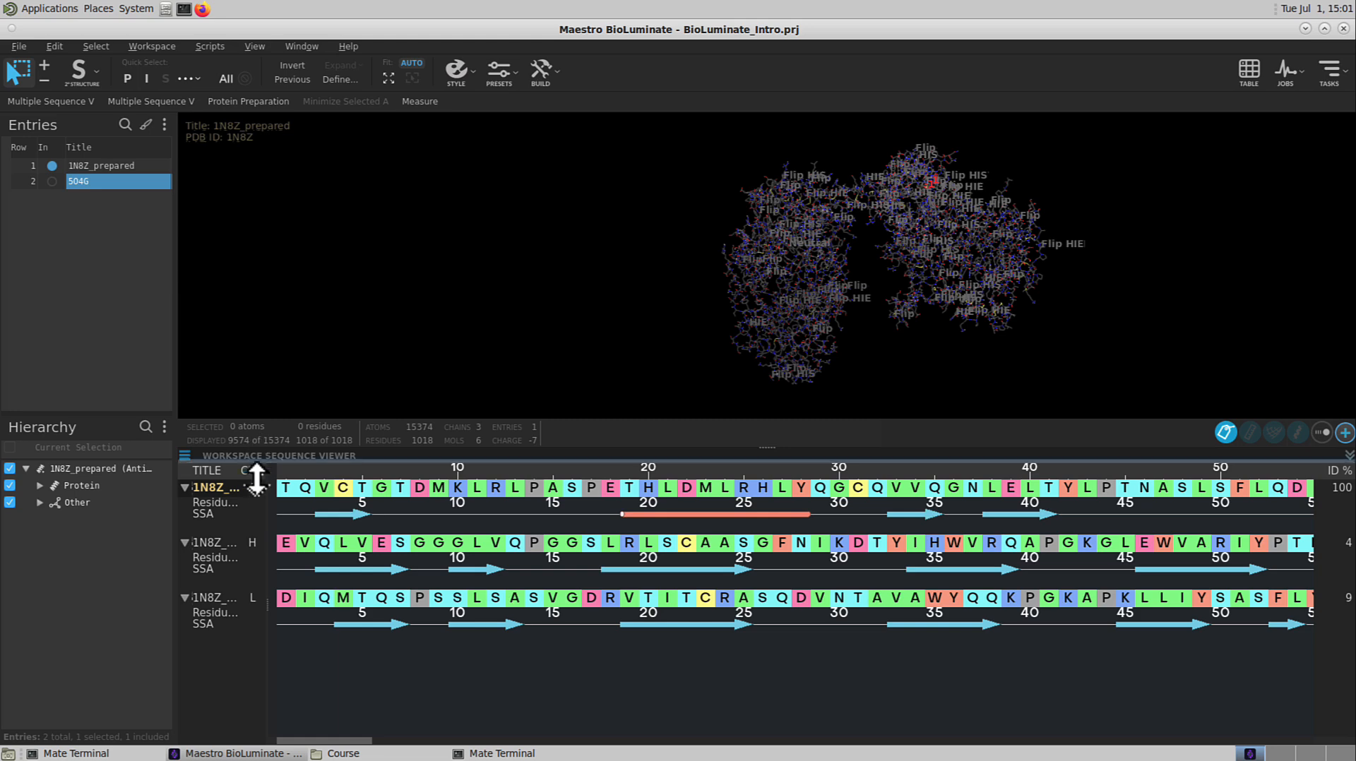
Select the protein-protein interface of the displayed complex with the quick-select tool
drag(244, 636, 243, 637)
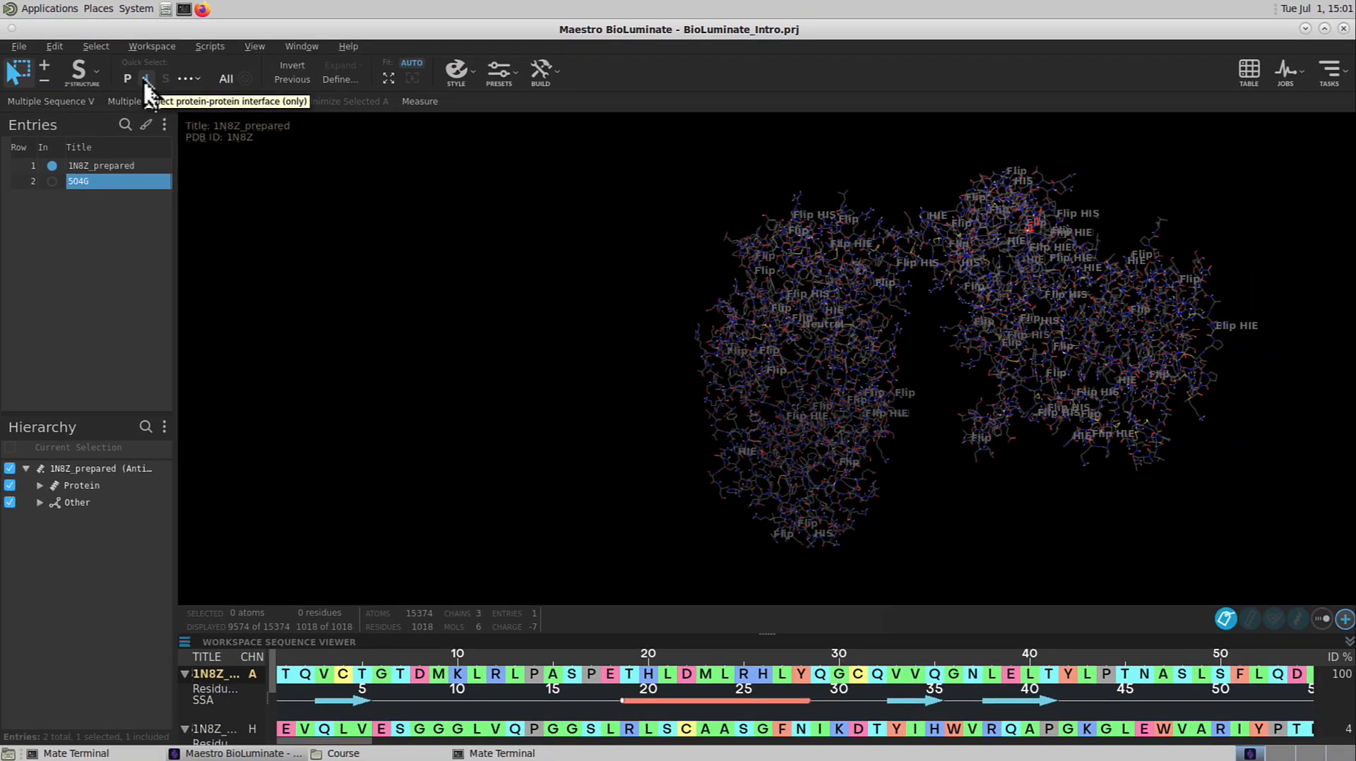
click(144, 78)
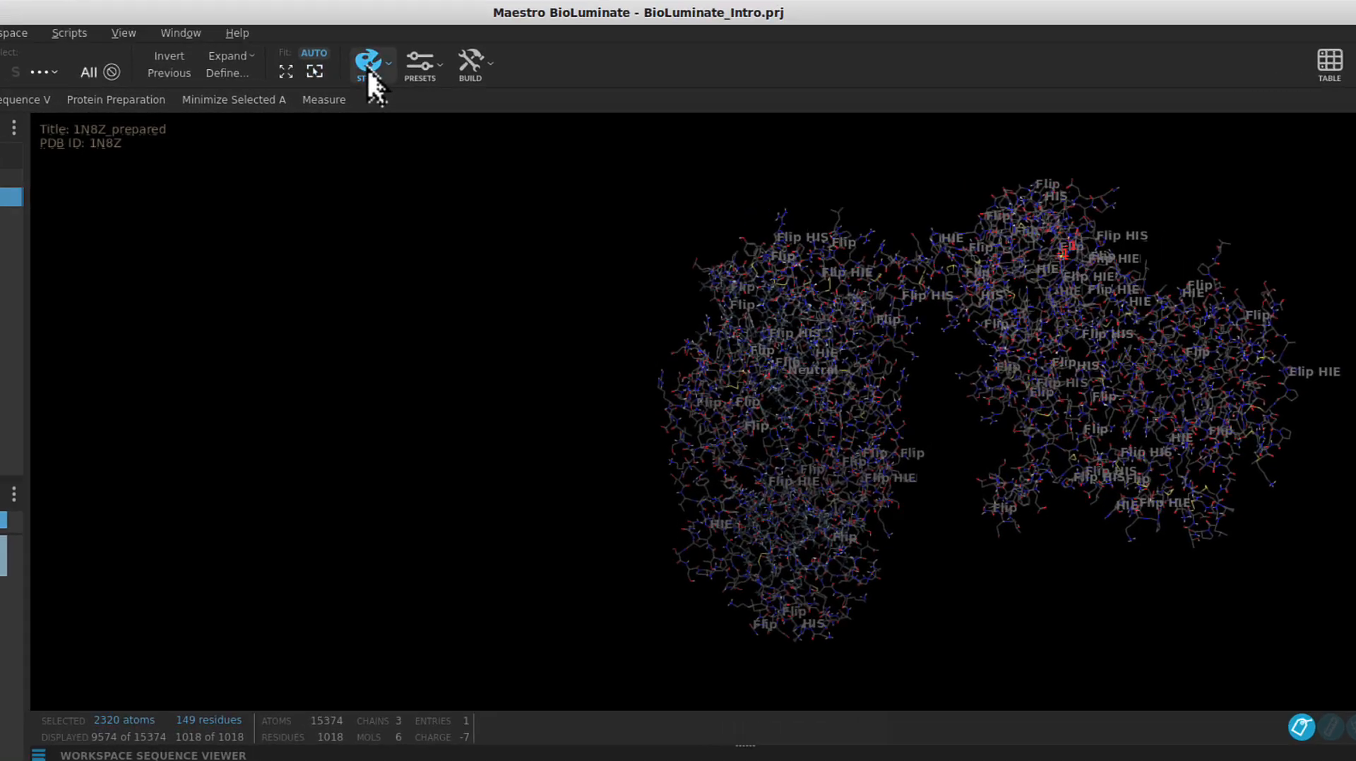
Display the selected interface atoms in spacefill (CPK) style and clear the selection
click(457, 71)
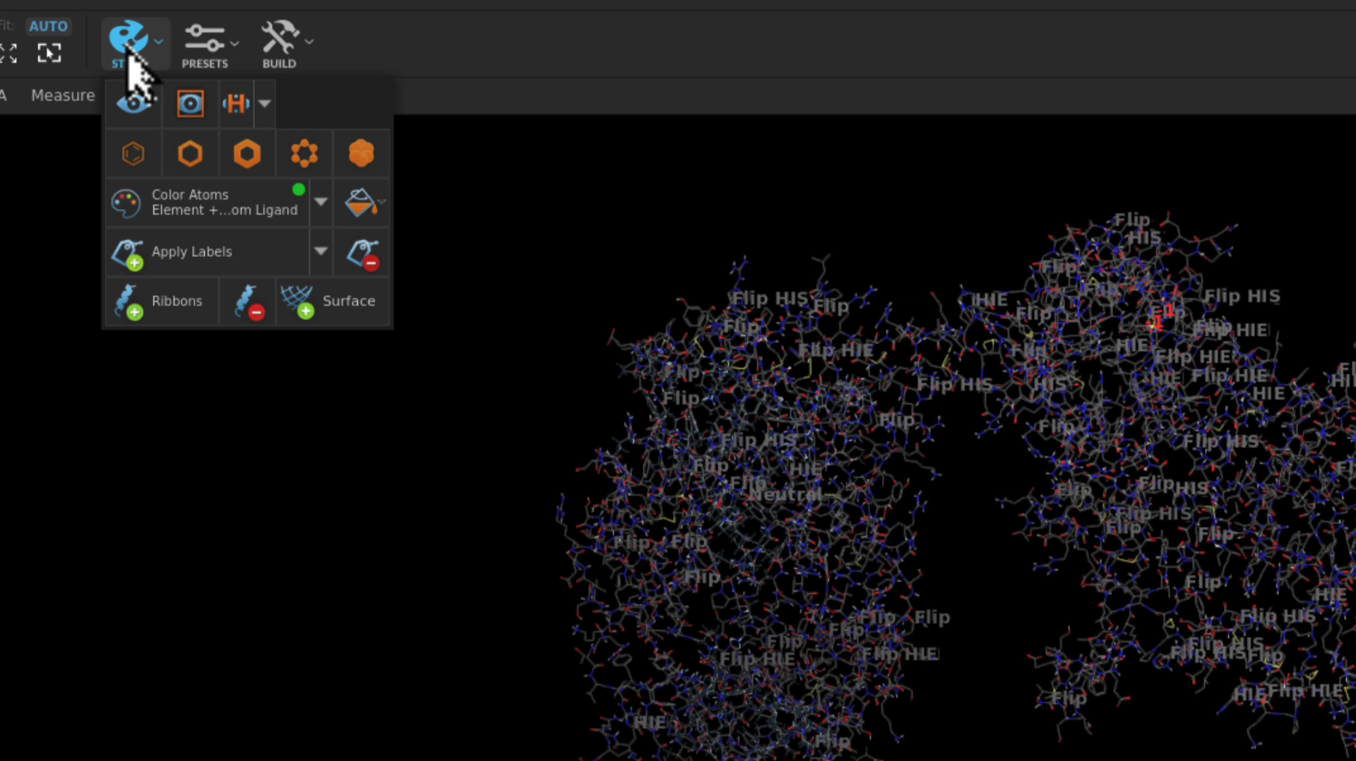
click(376, 152)
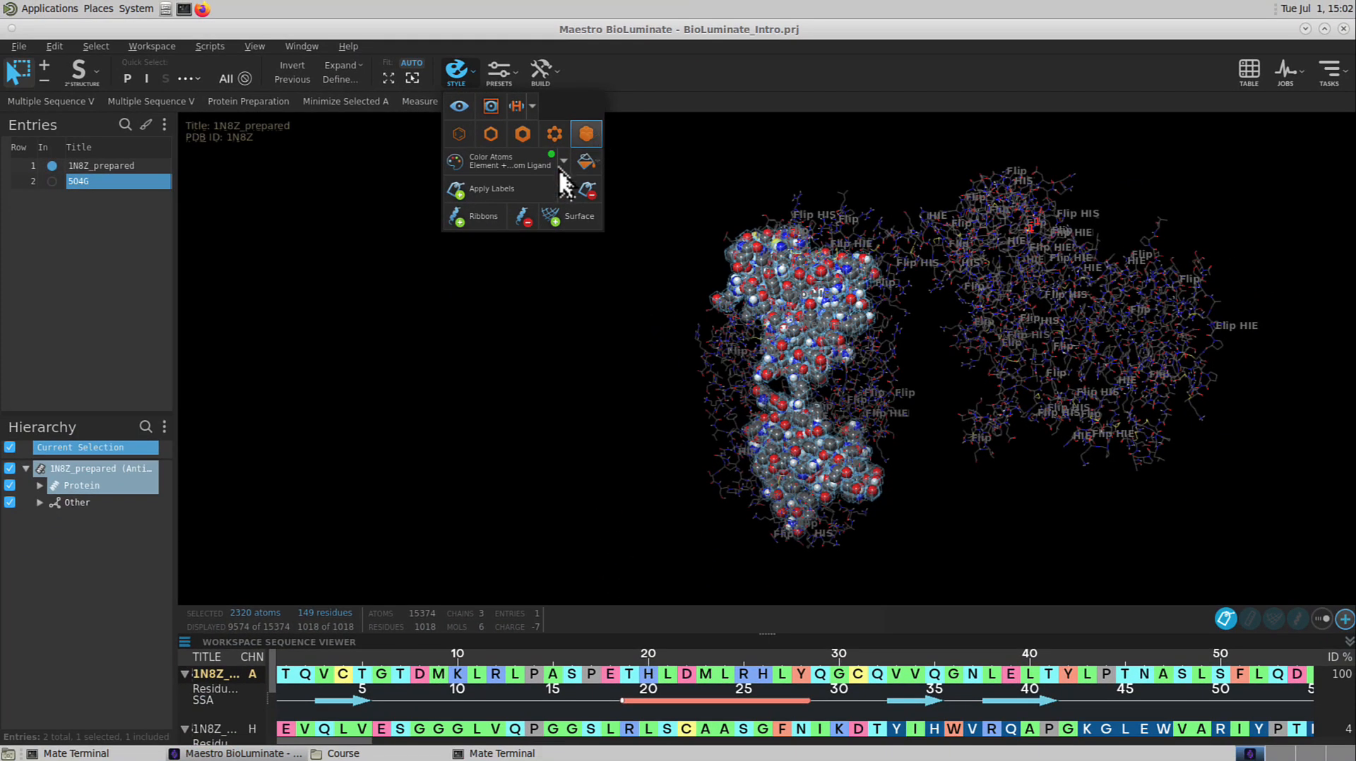
click(484, 284)
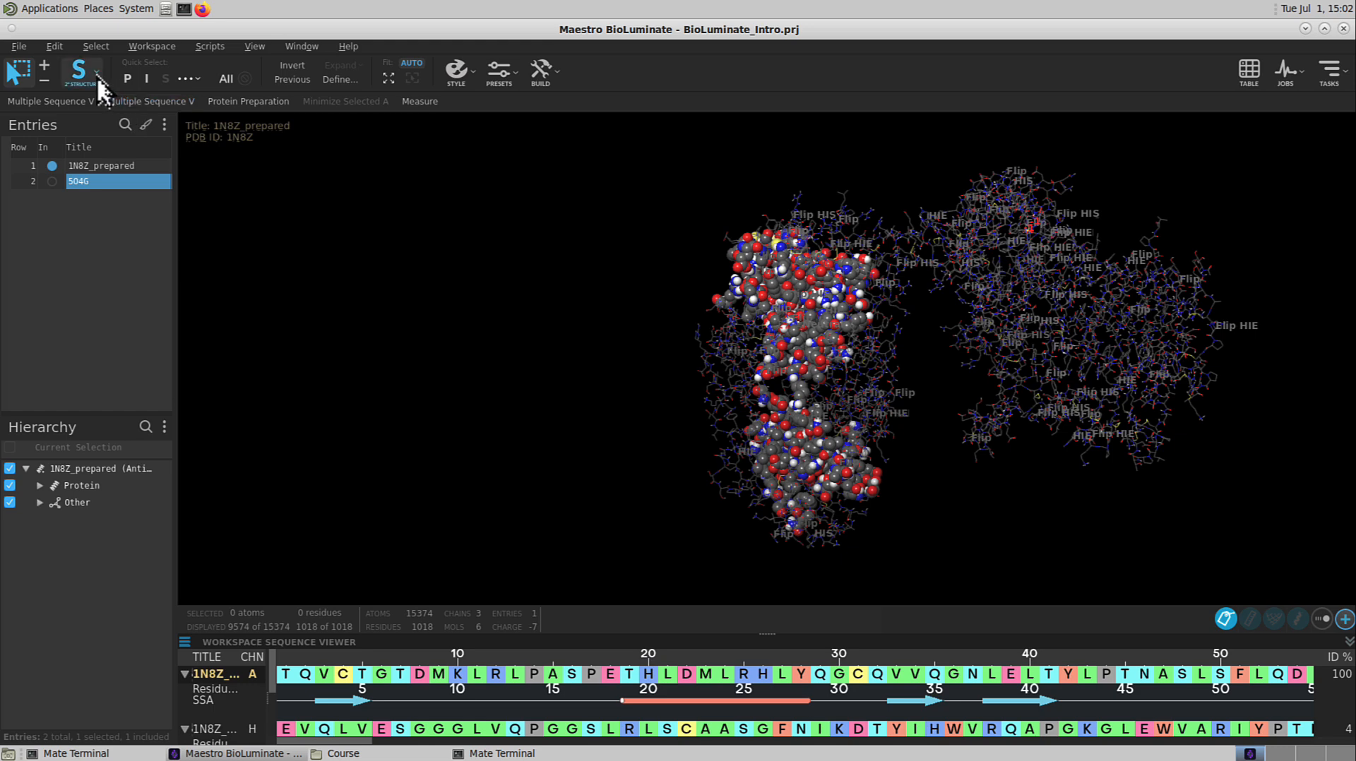
Switch the pick mode to chains and select the antigen chain A of 1N8Z_prepared
click(97, 78)
click(105, 141)
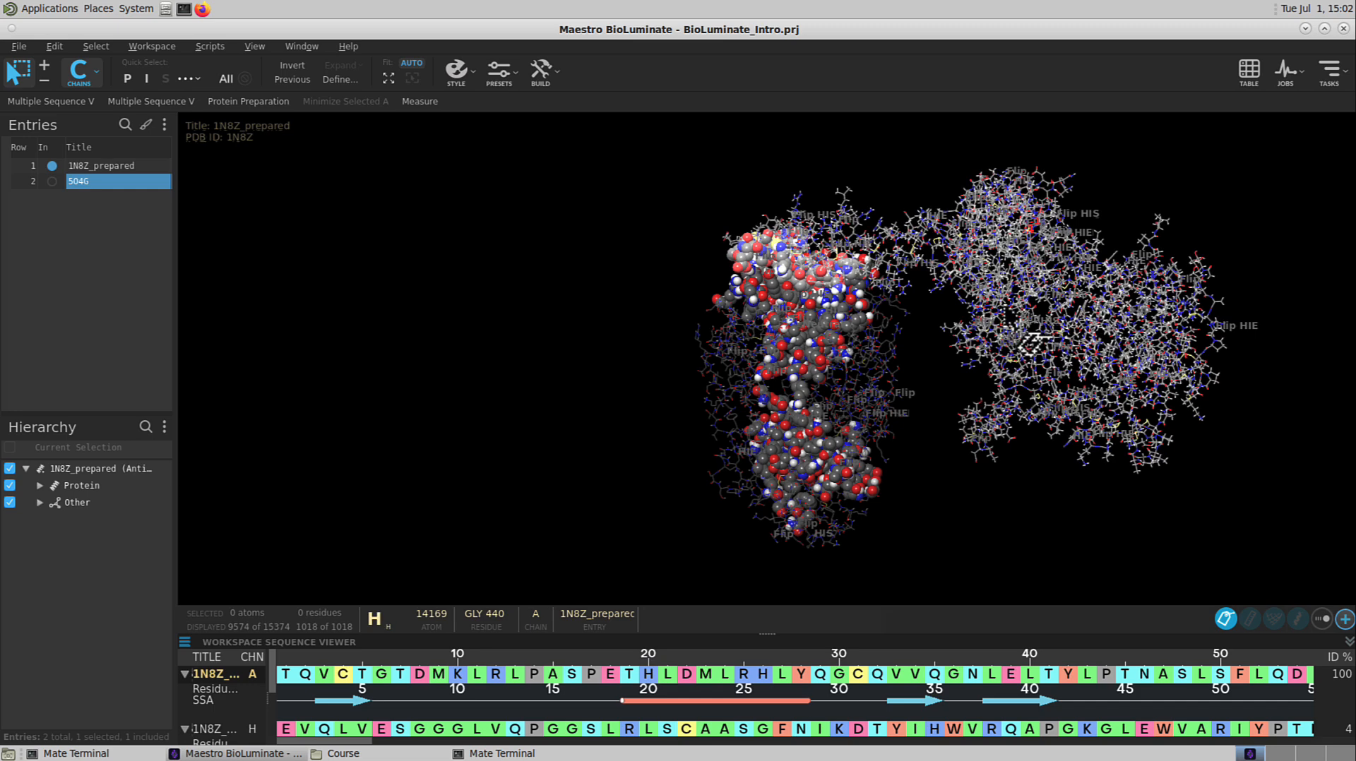
click(1007, 309)
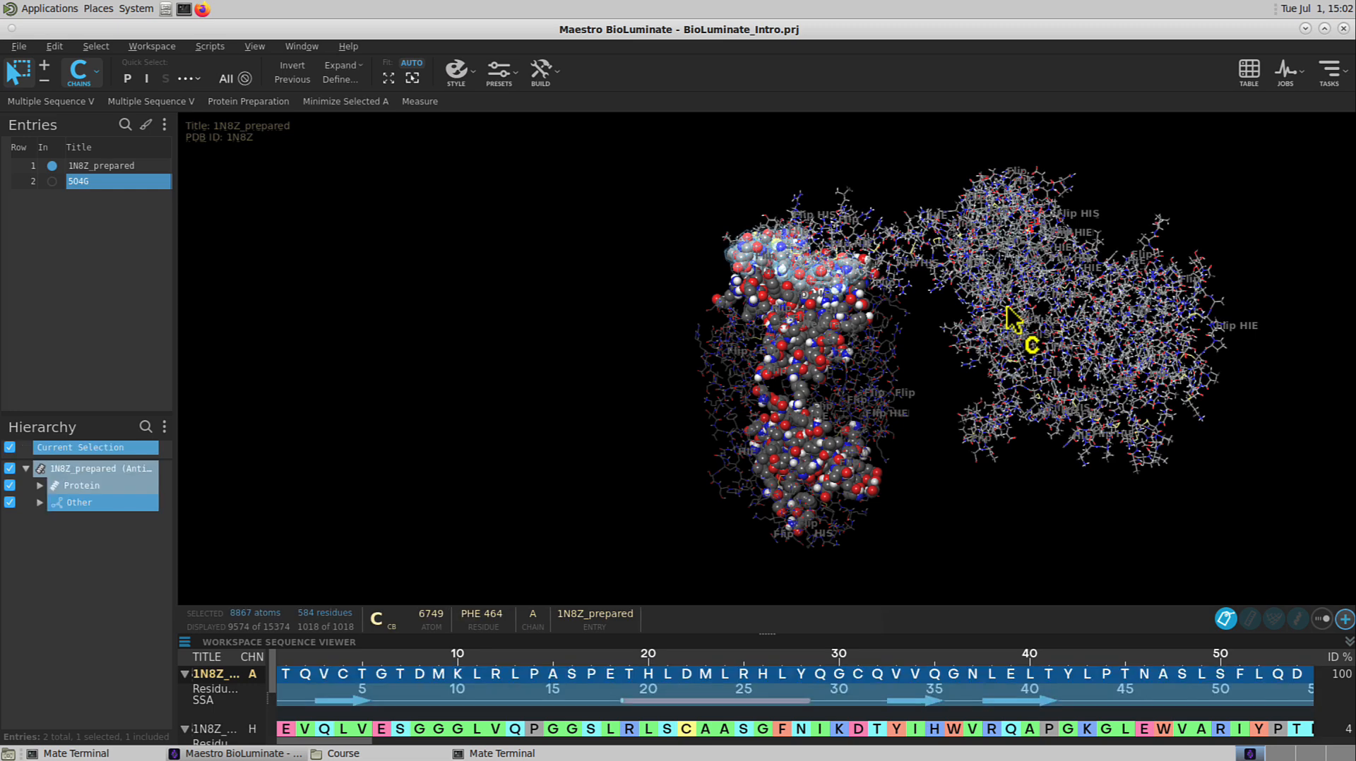
Color the selected chain's atoms by Atom PDB B Factor (Temperature Factor)
click(453, 76)
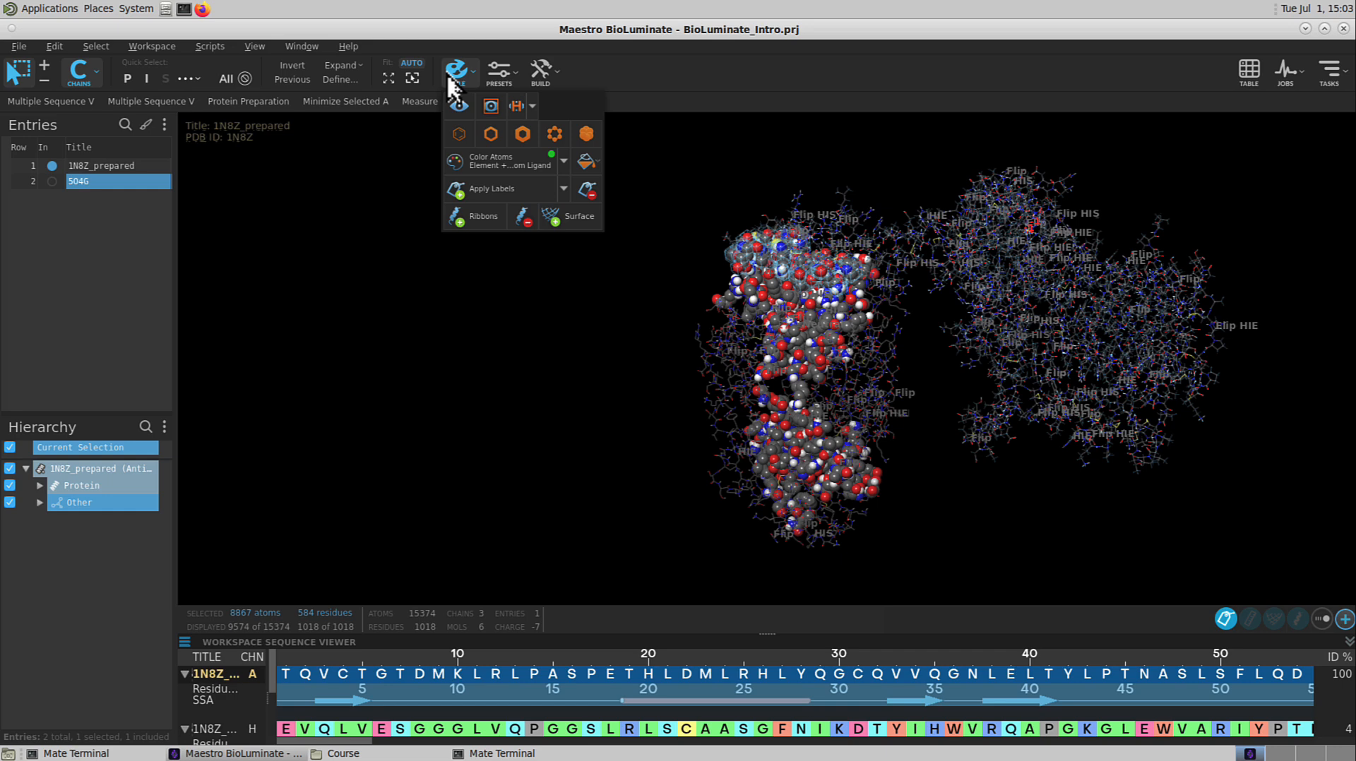
click(561, 169)
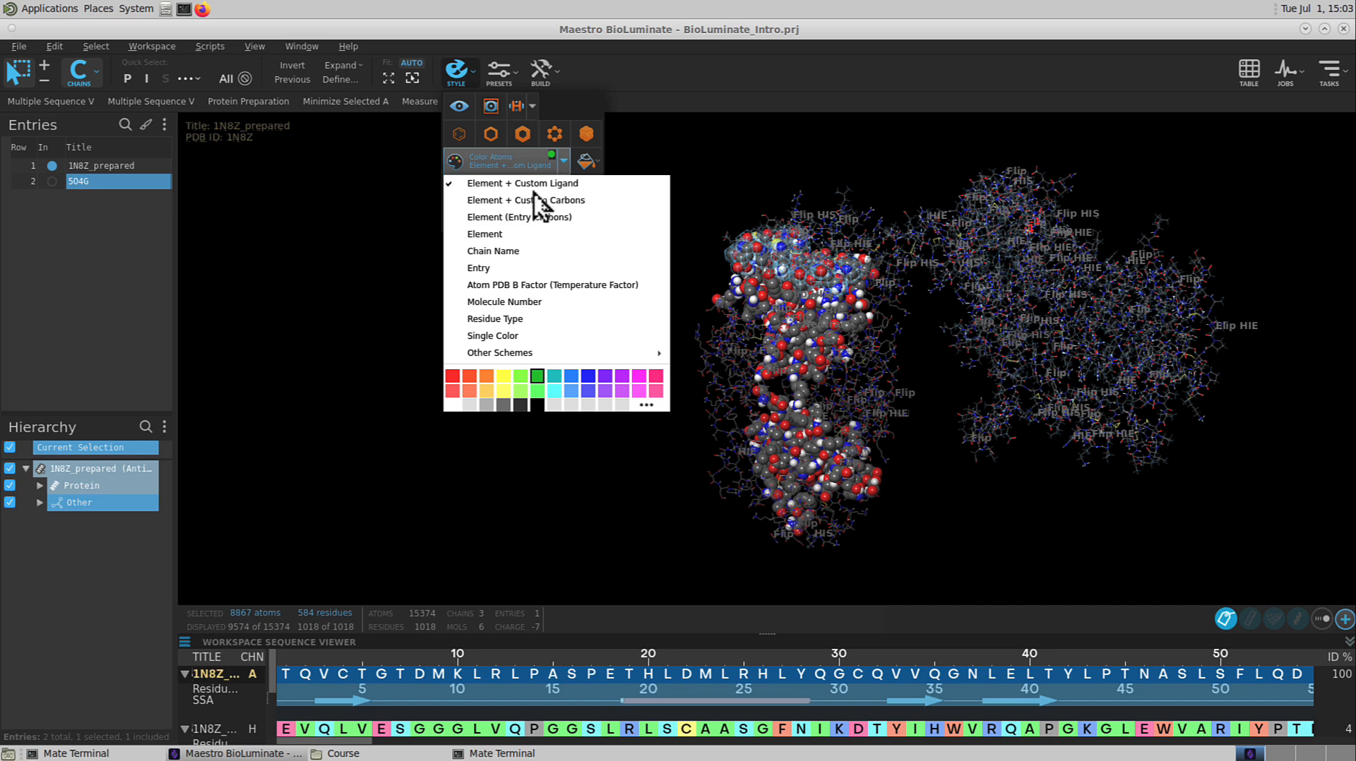
mouse_move(515, 355)
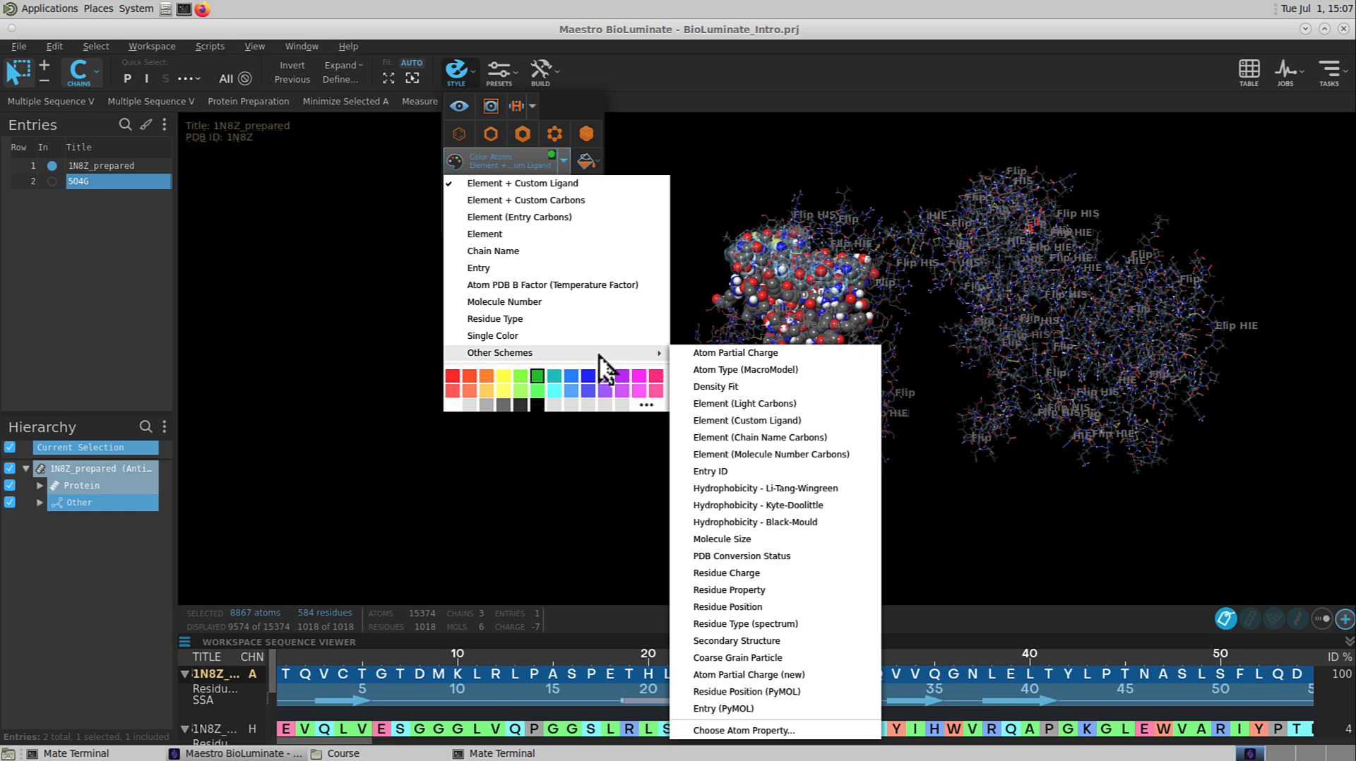
click(570, 285)
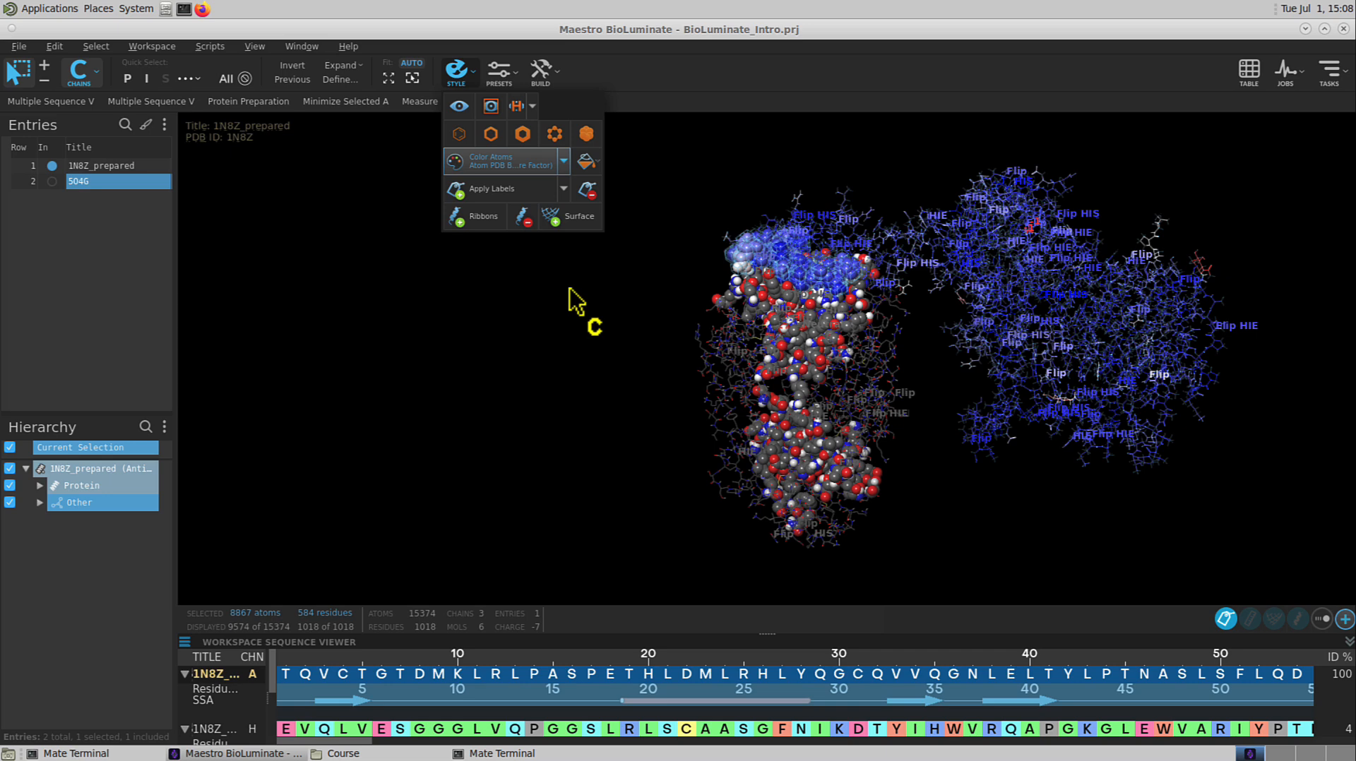
Add cartoon ribbons to the selected chain and color the ribbons by CA Atom Color
click(469, 219)
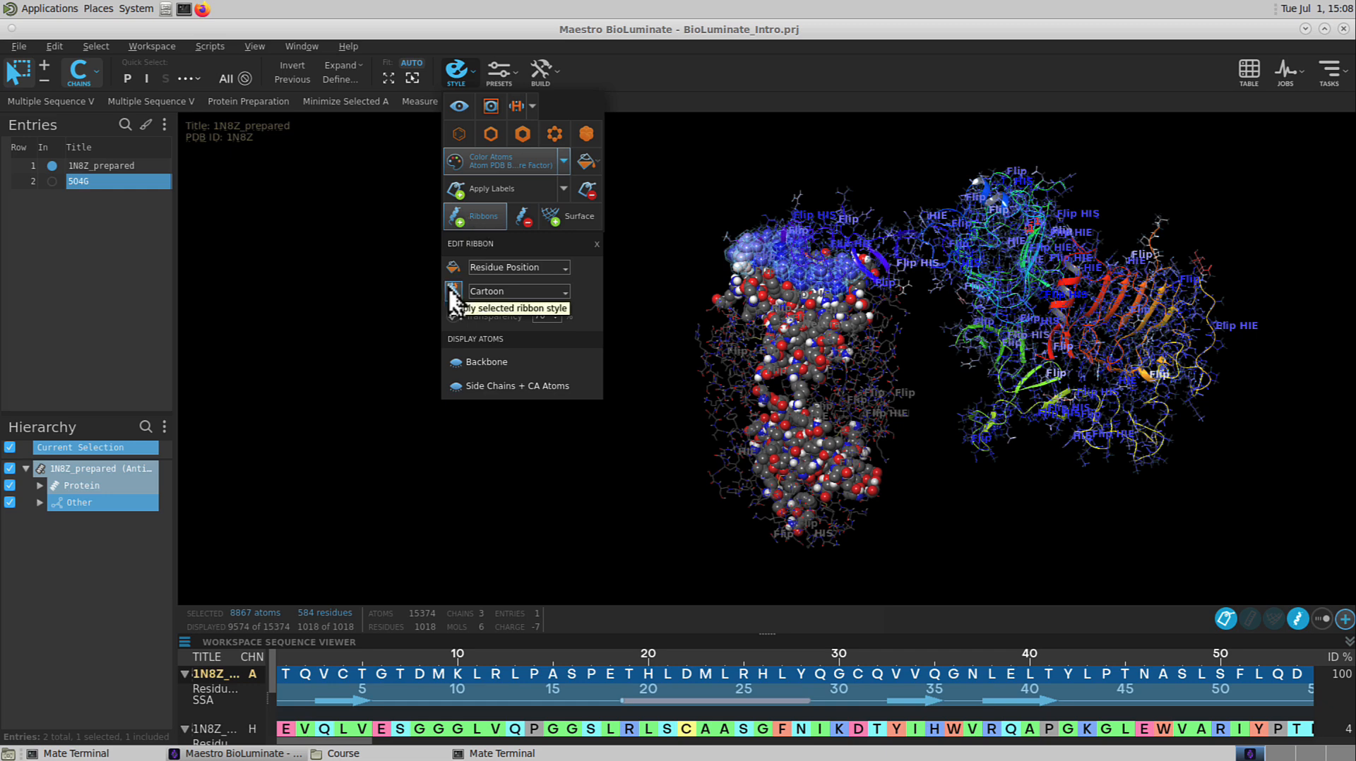
click(498, 267)
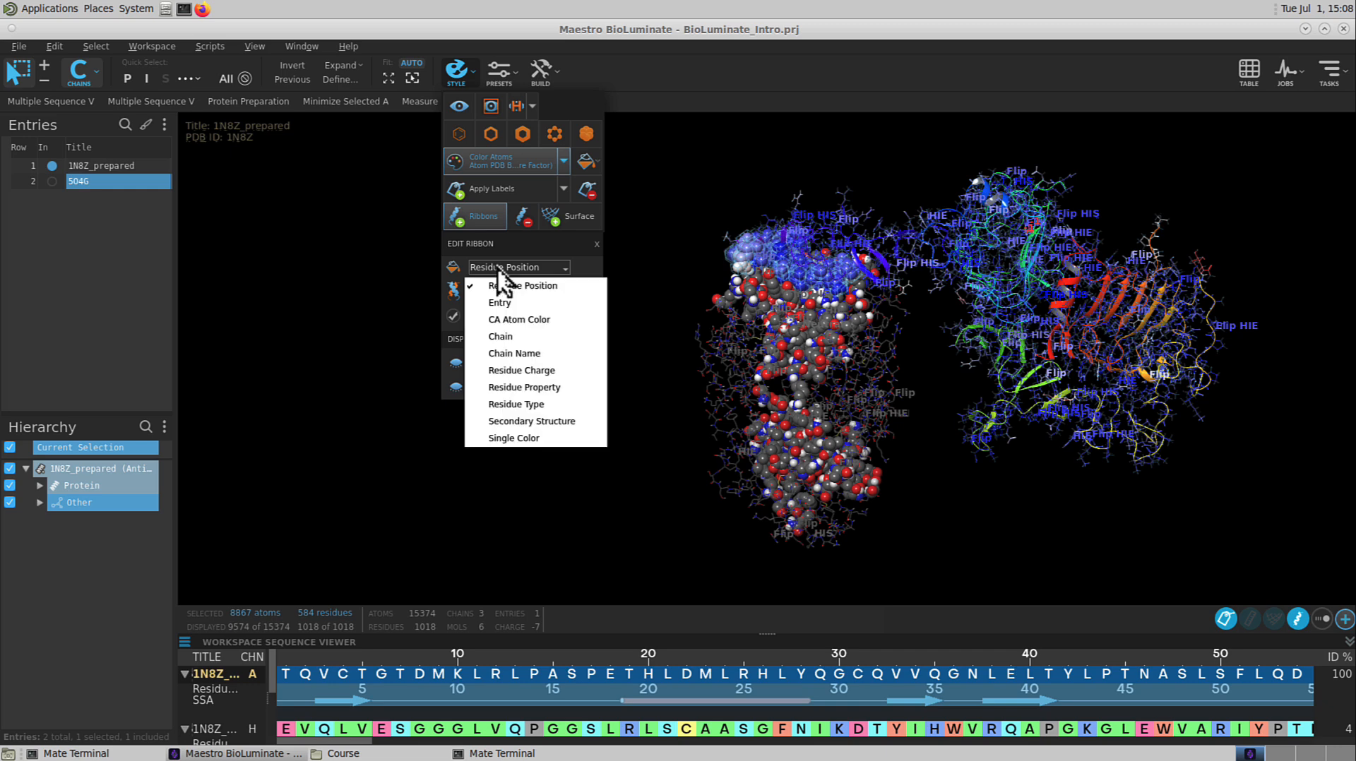
click(511, 321)
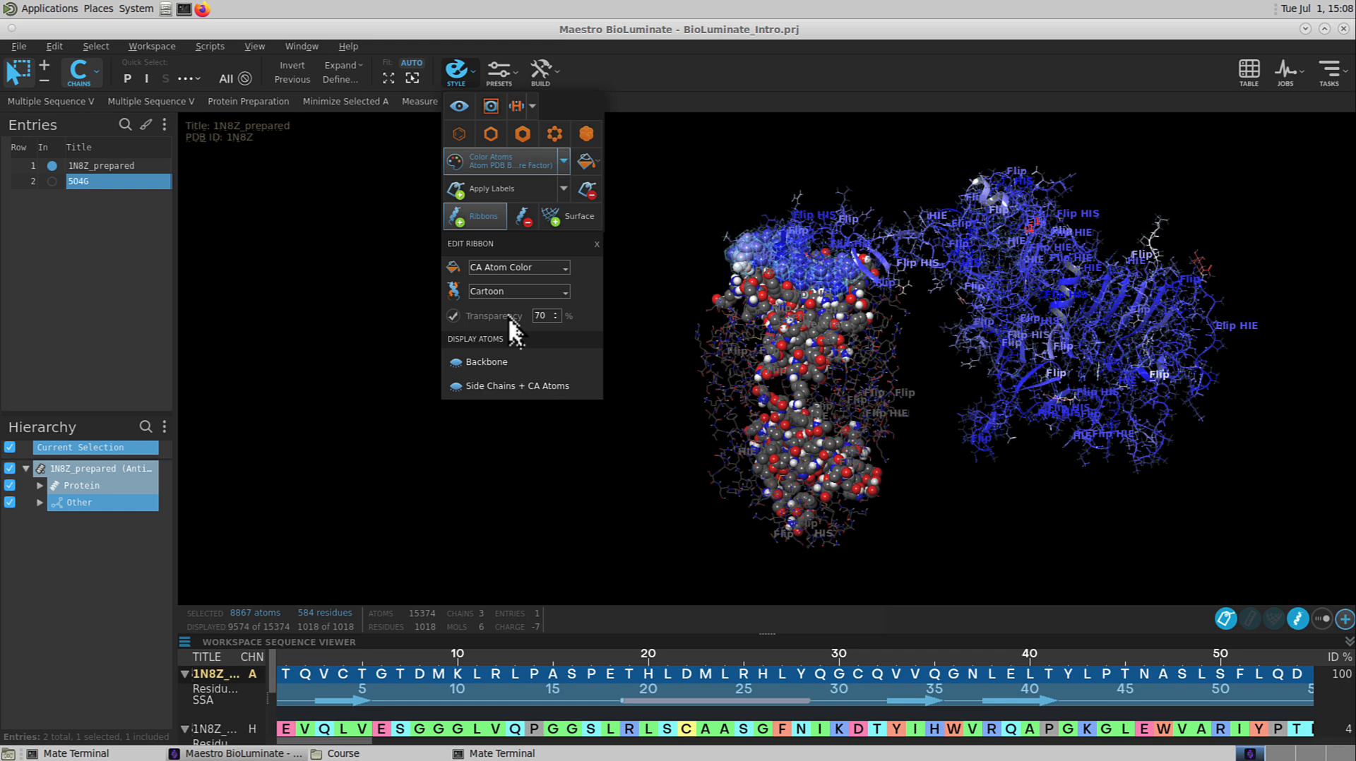
Display only the selected chain in the workspace
click(457, 107)
click(458, 107)
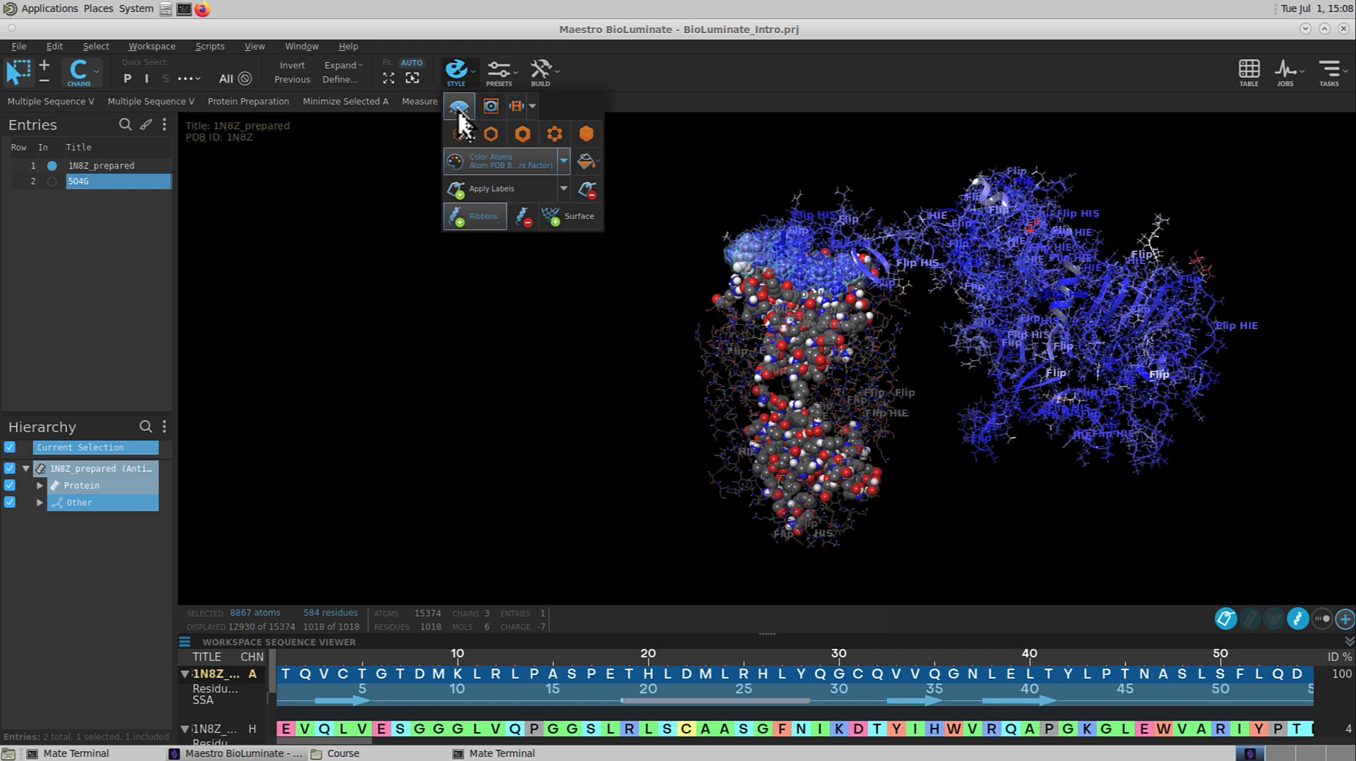
click(458, 107)
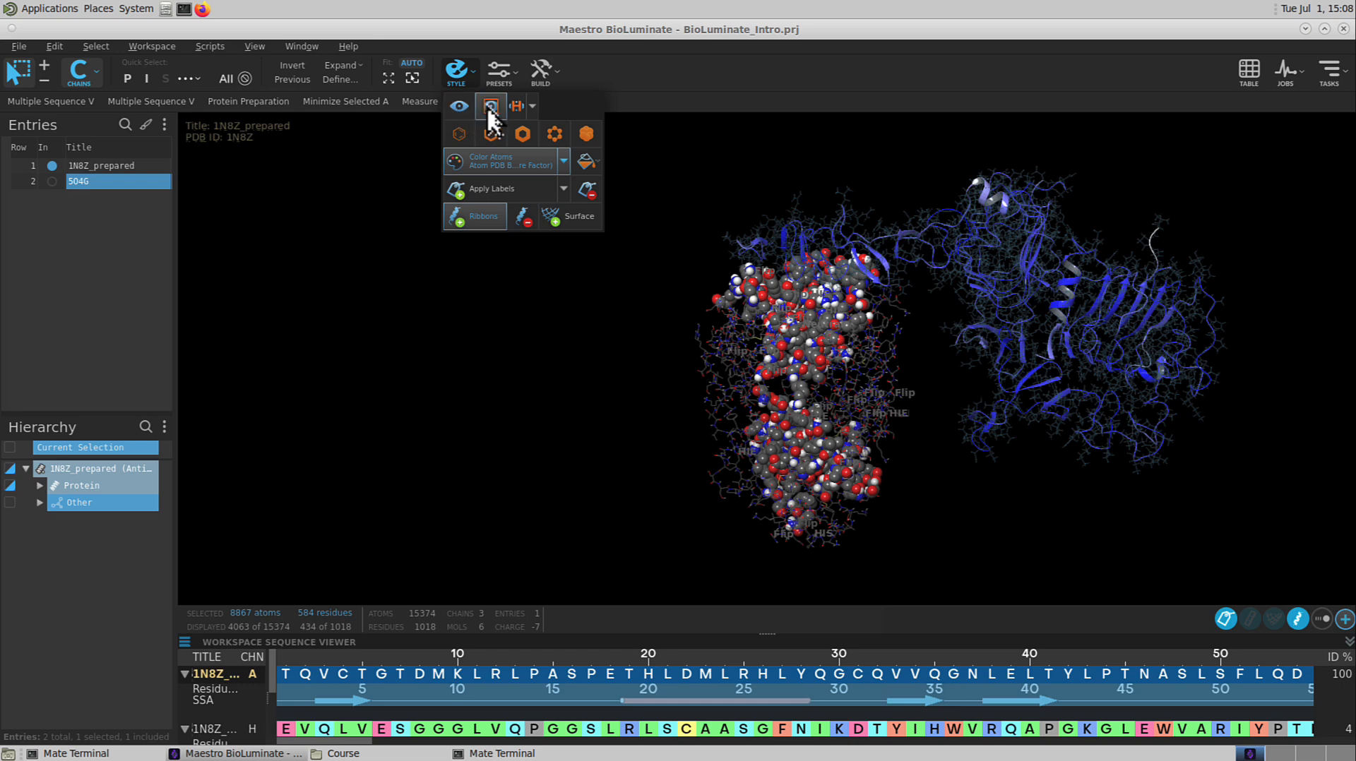
click(488, 107)
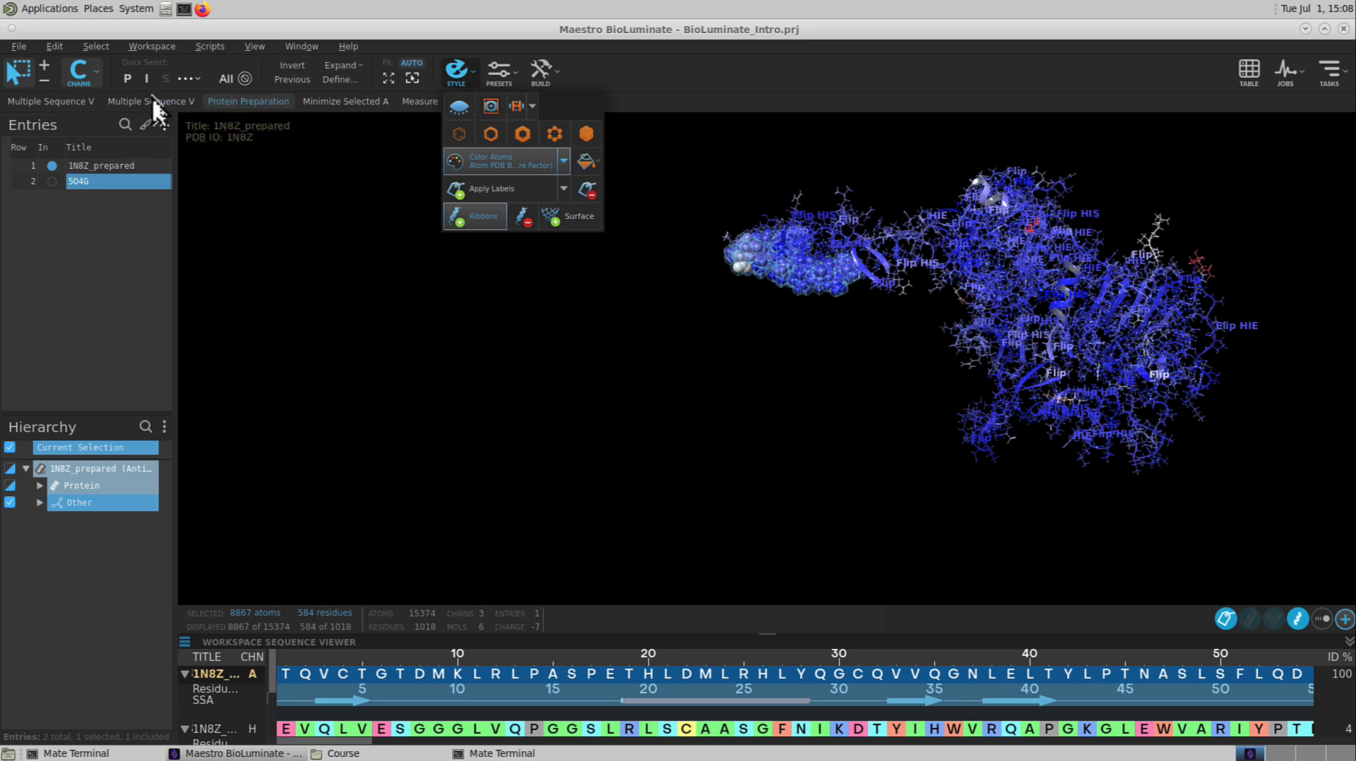
Select all protein, display all of its atoms again, and clear the selection
click(125, 80)
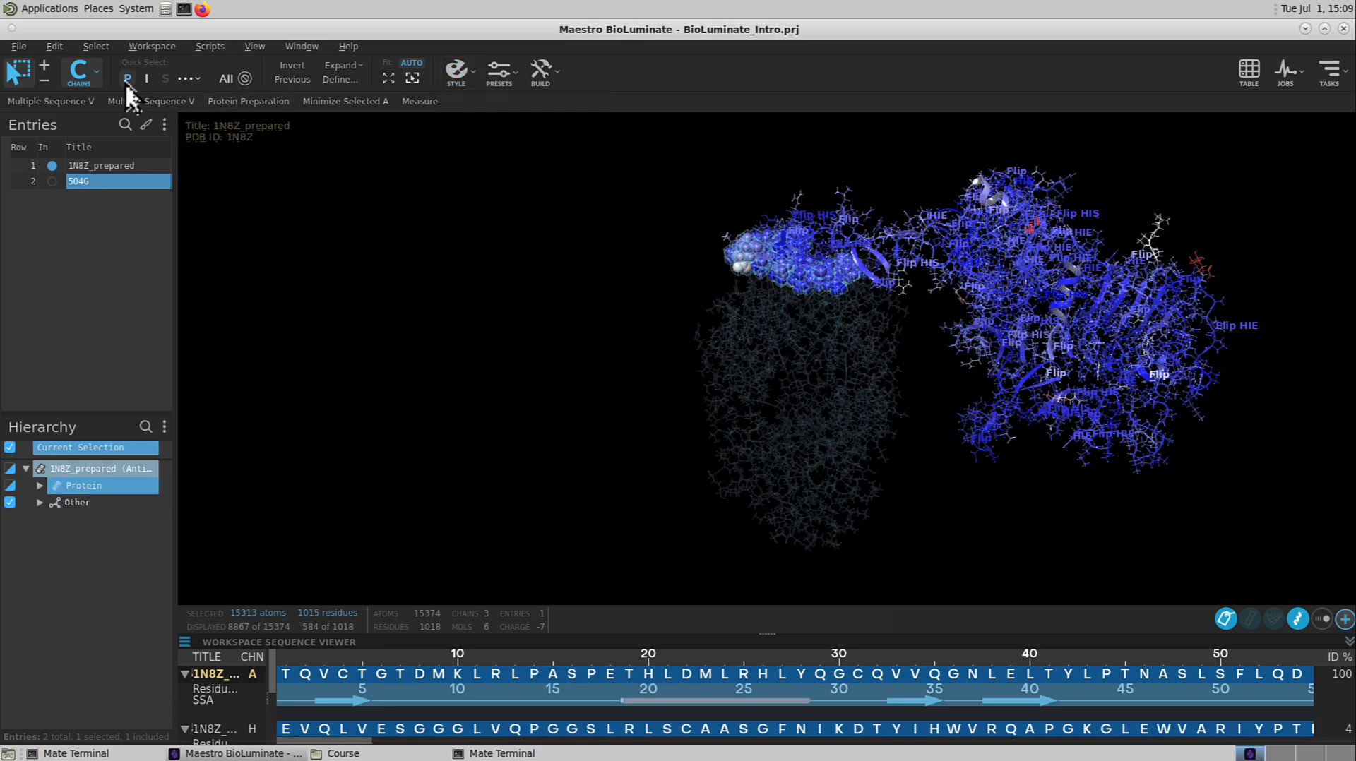
click(456, 75)
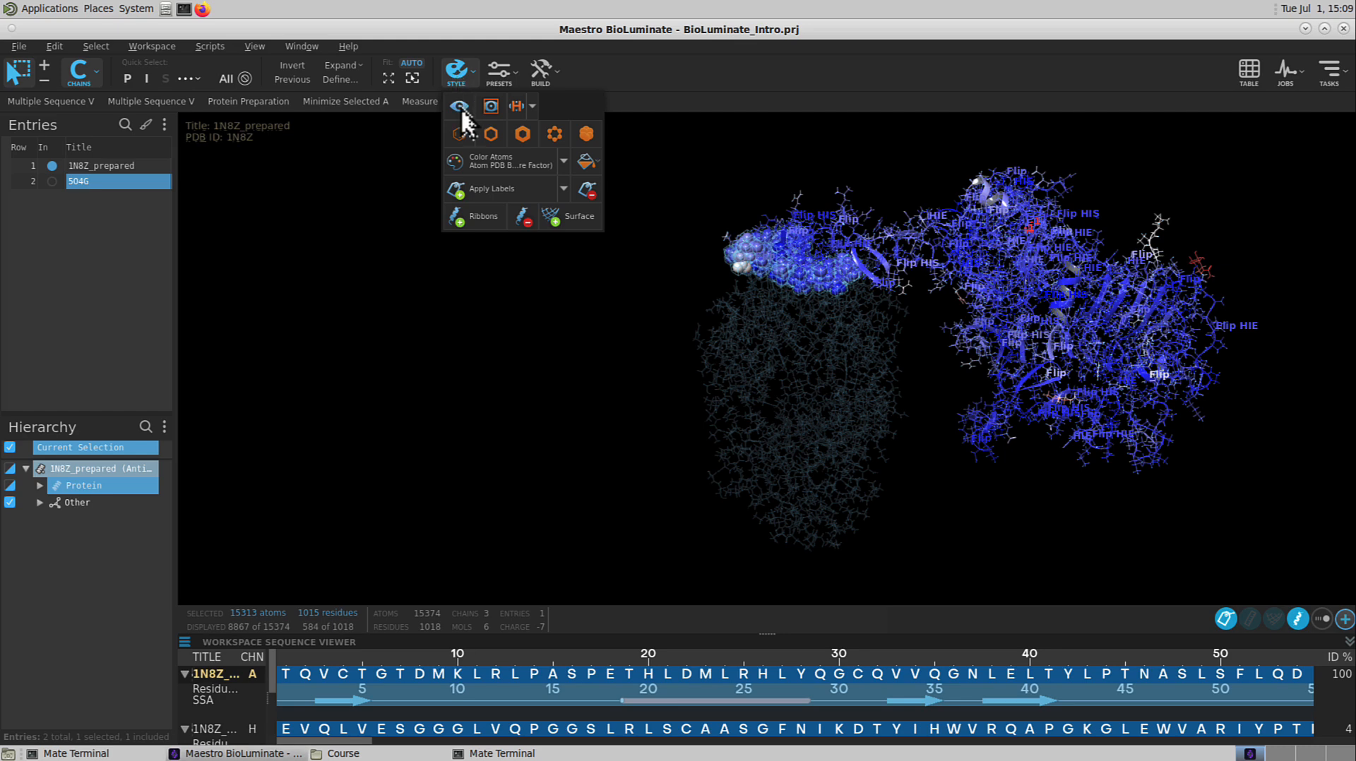
click(461, 108)
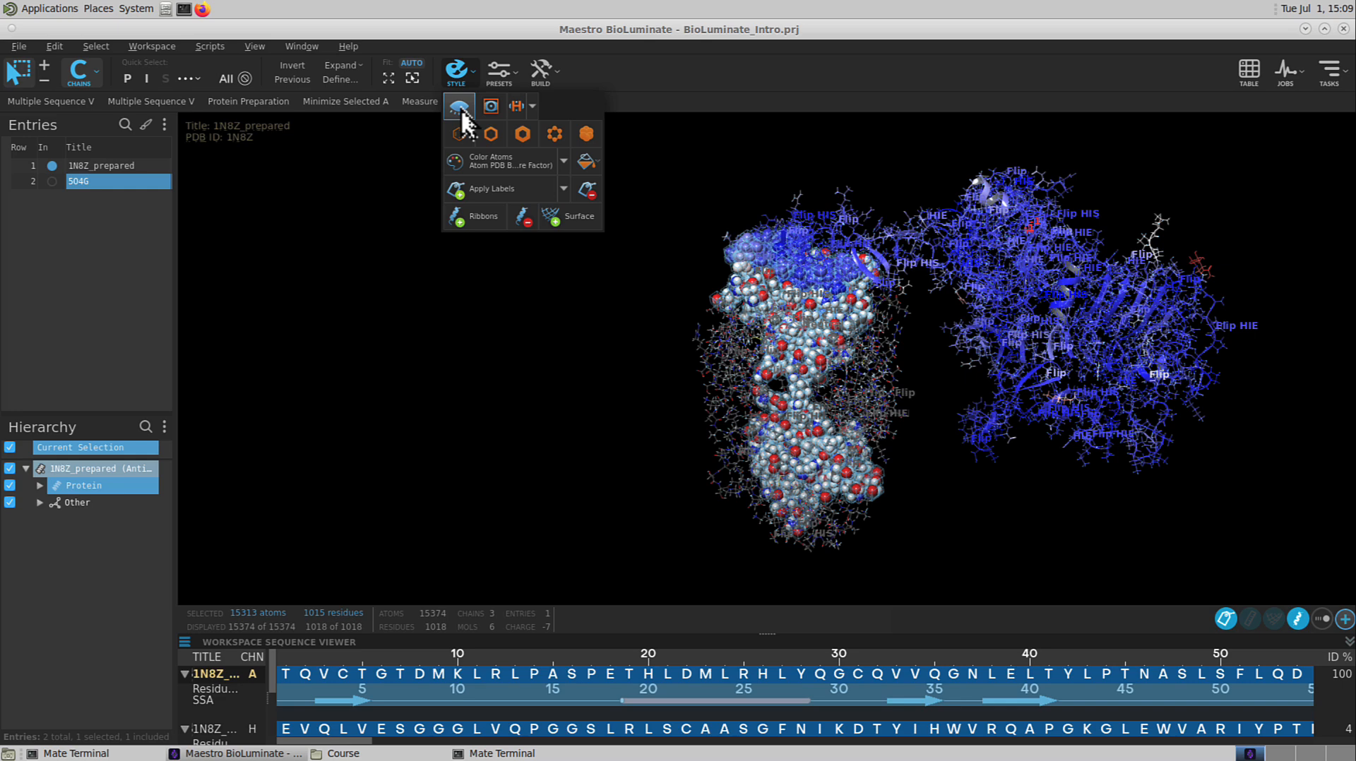
click(457, 295)
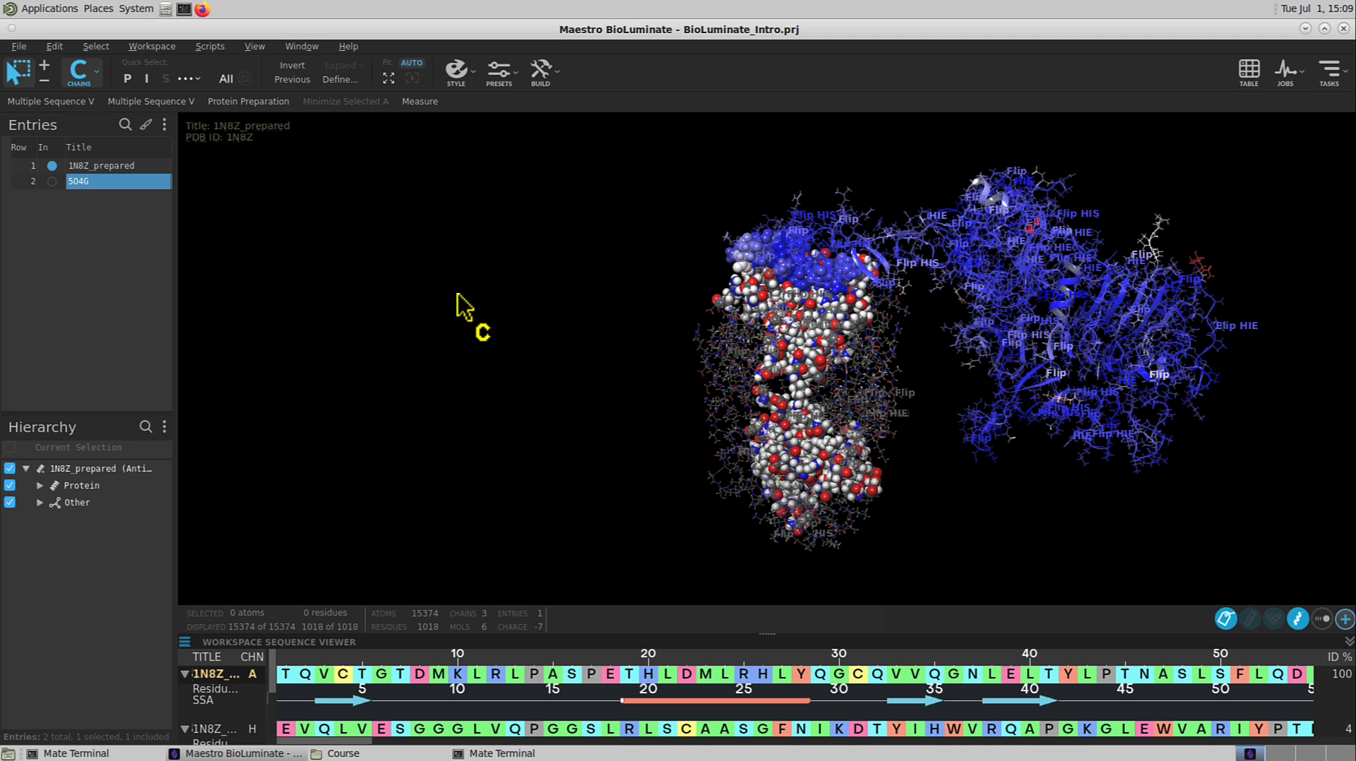
Apply the Antibody Chothia style preset to the structure
click(497, 78)
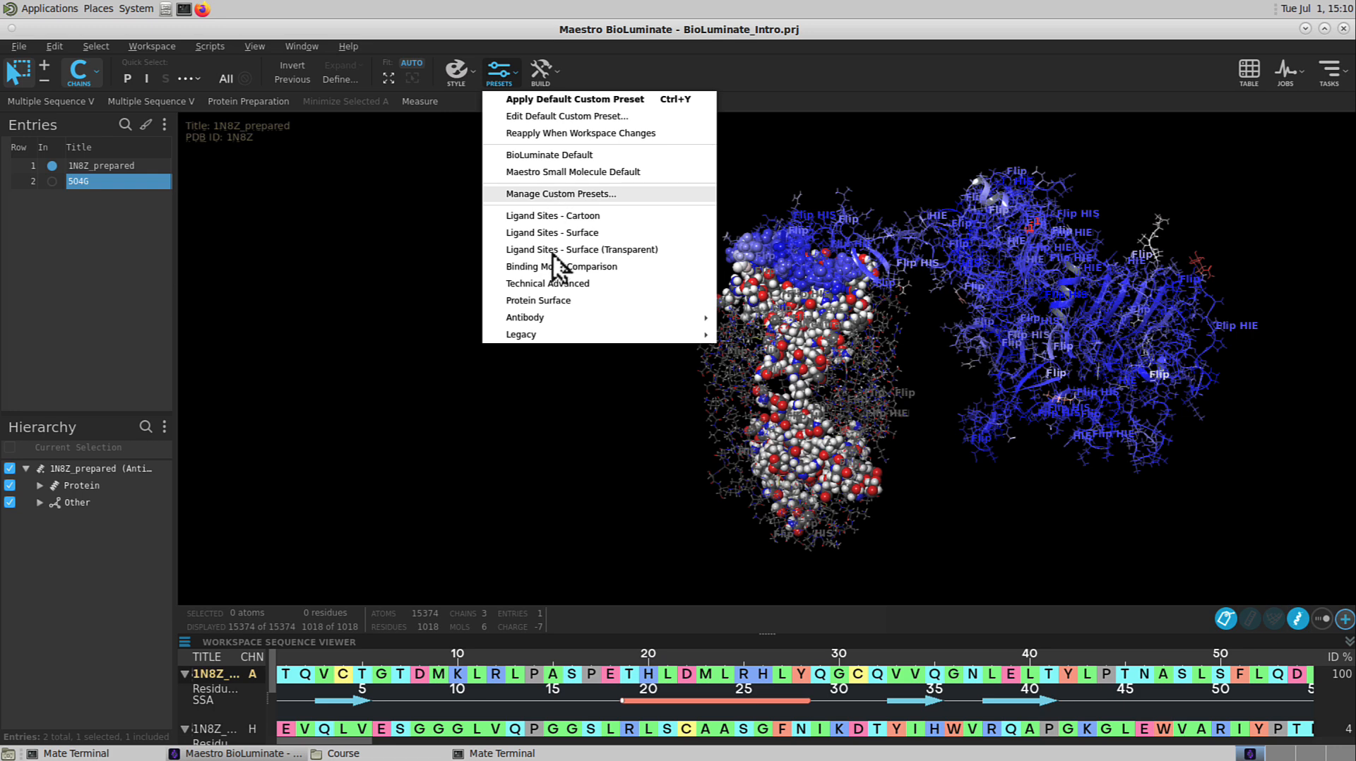
mouse_move(669, 317)
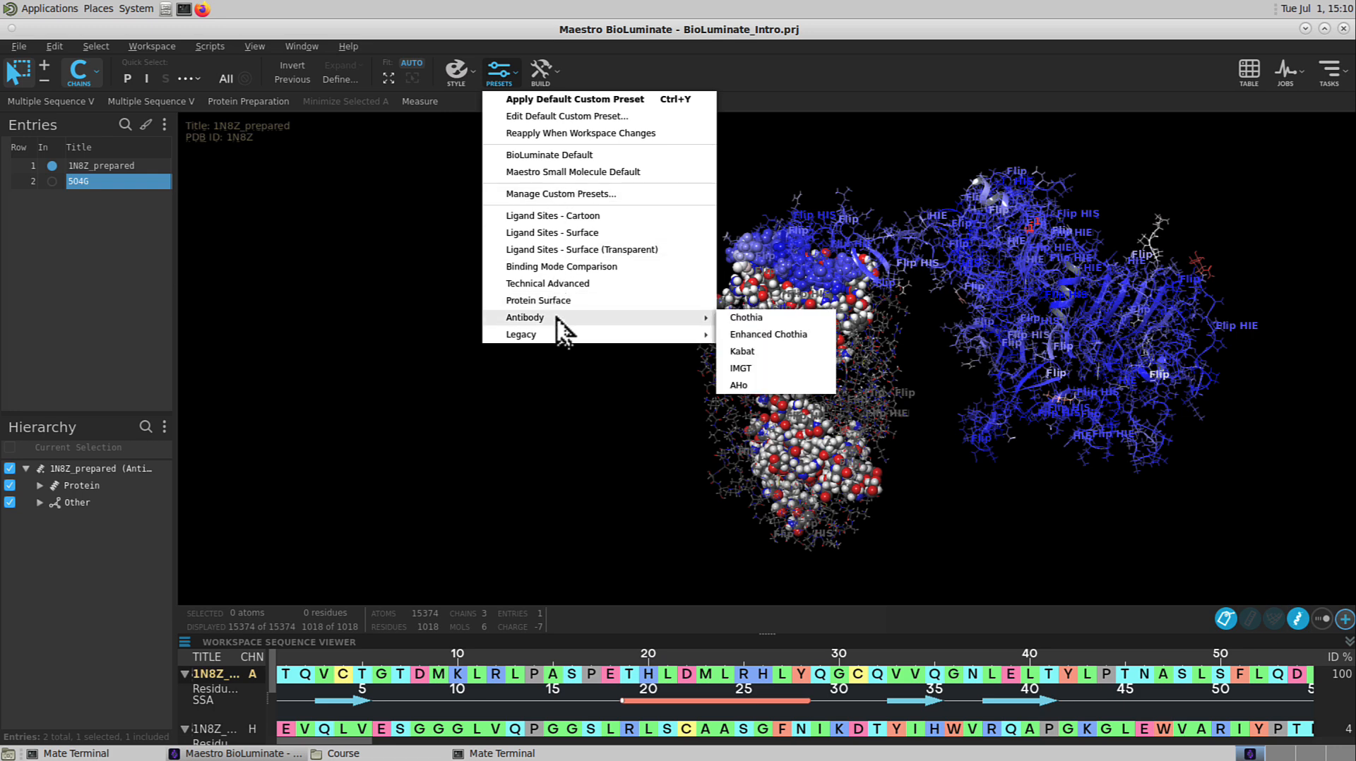
click(750, 321)
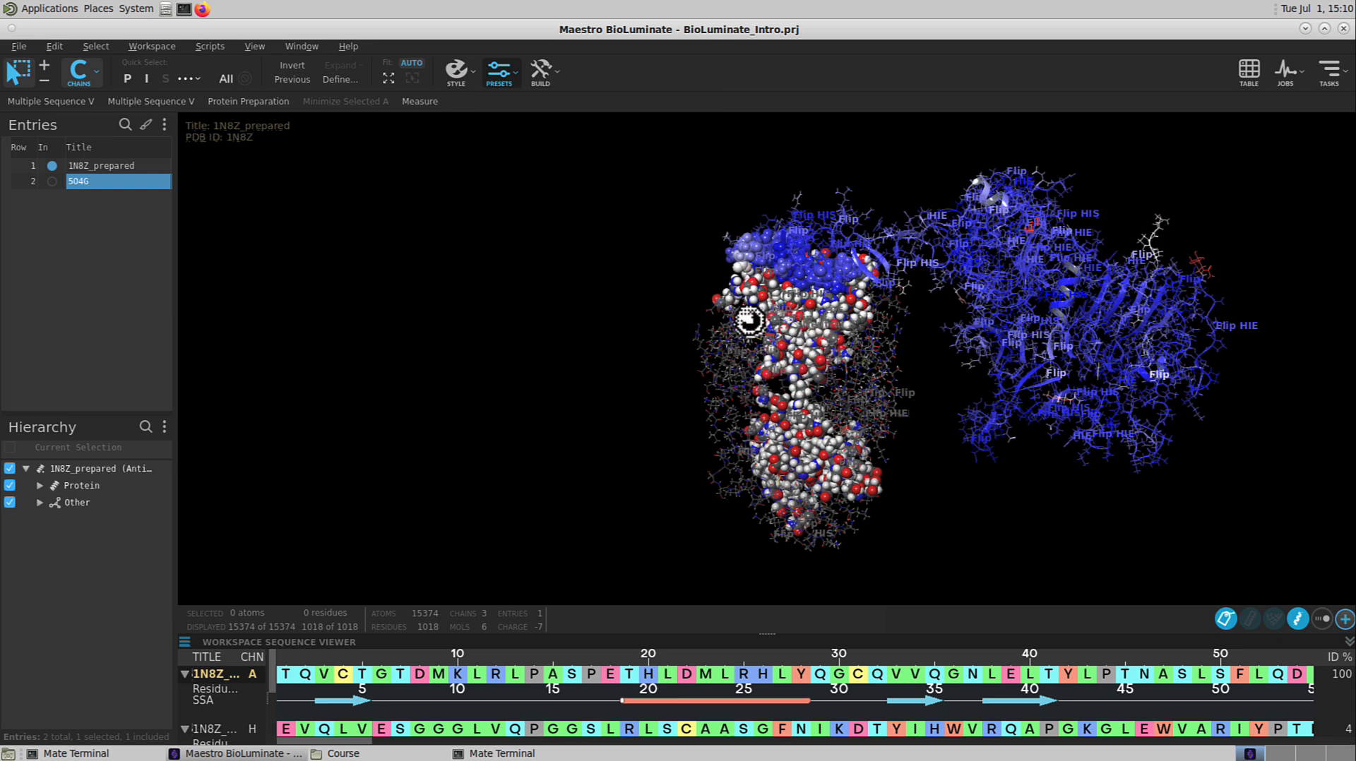